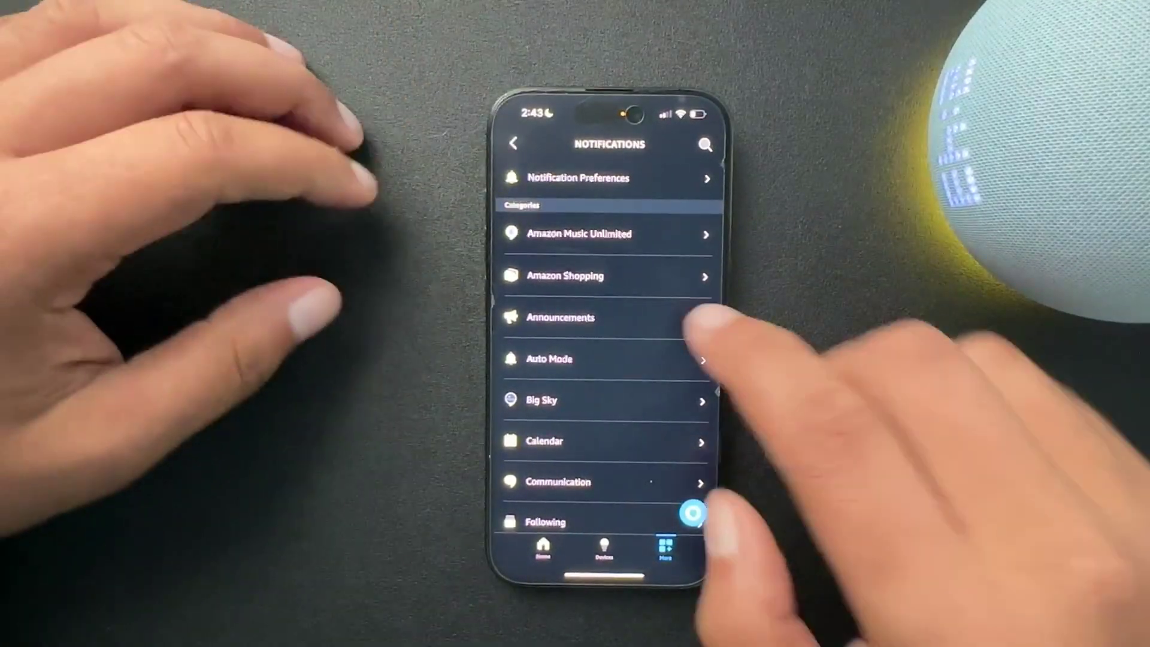
pyautogui.scroll(-2, 607, 360)
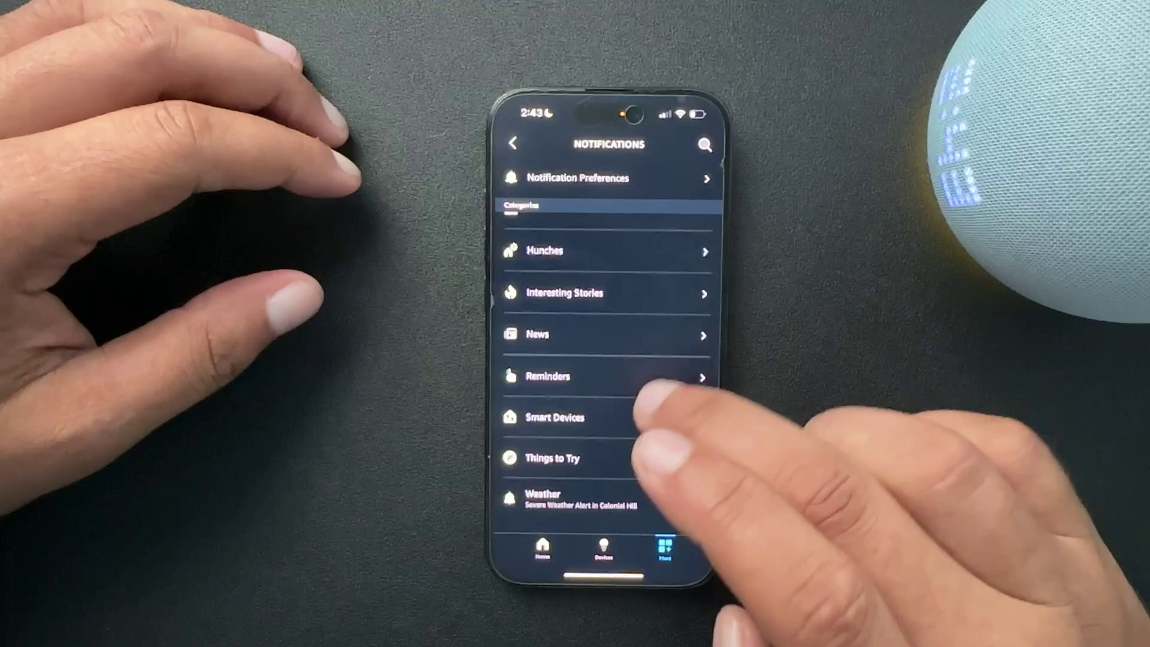
pyautogui.scroll(-1, 665, 360)
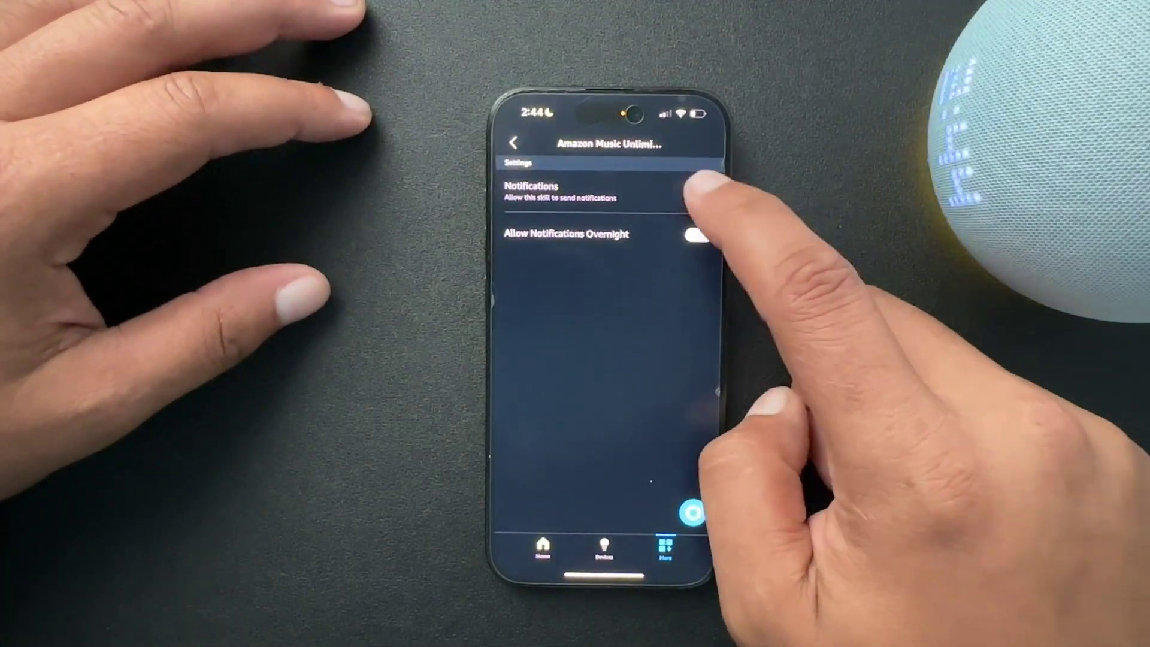
# Step: Switch off the Amazon Music Unlimited Notifications toggle and go back to the categories list
pyautogui.click(697, 193)
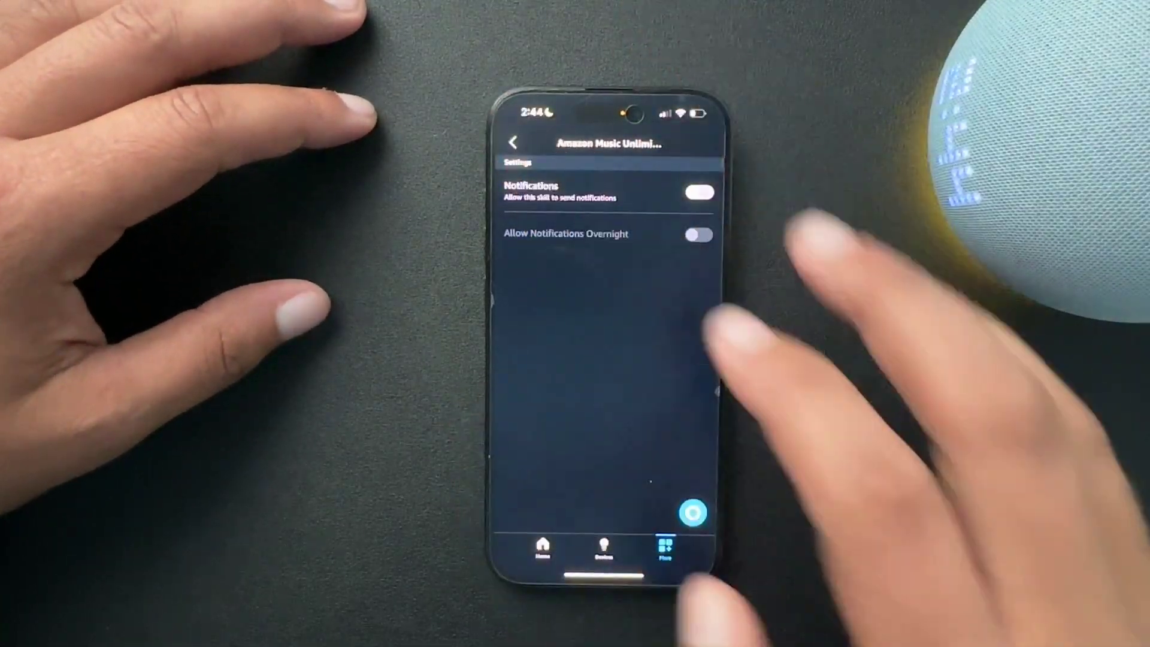
pyautogui.click(513, 142)
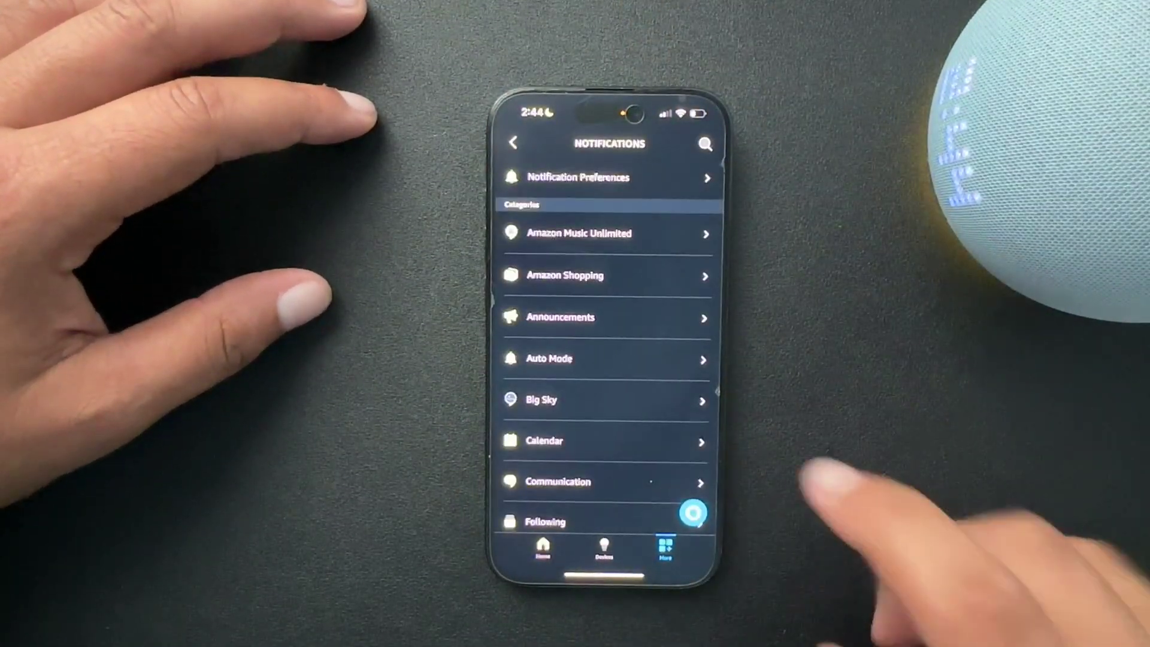
# Step: In Amazon Shopping settings, turn off the Out for delivery package notification
pyautogui.click(629, 276)
pyautogui.scroll(-5, 693, 360)
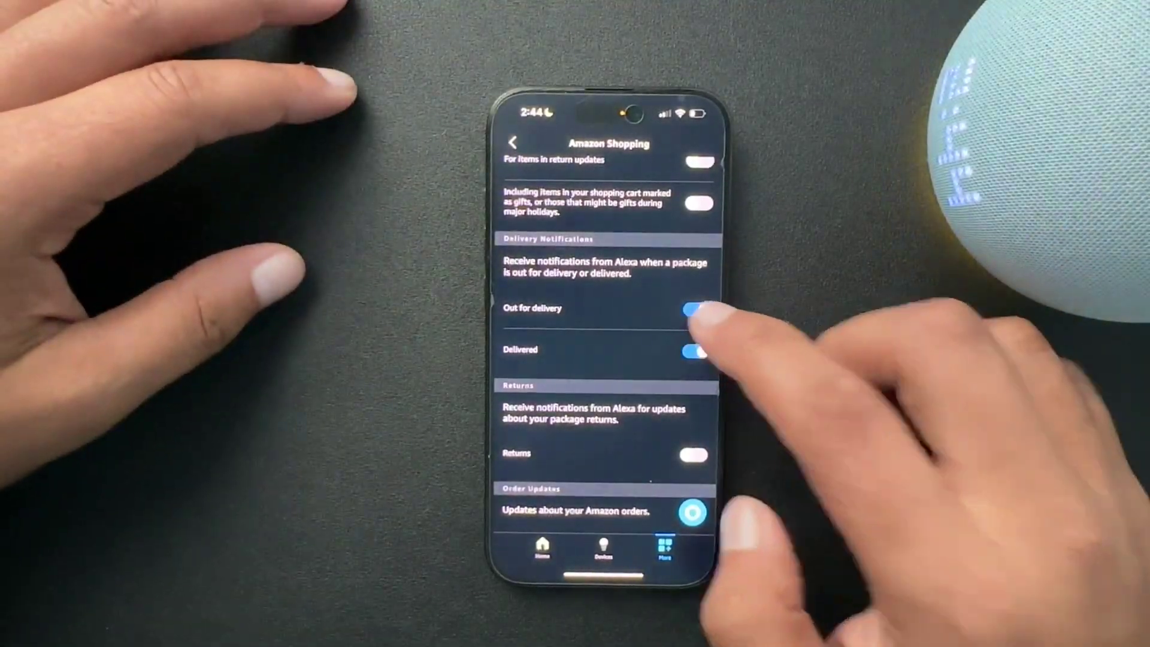
pyautogui.click(694, 310)
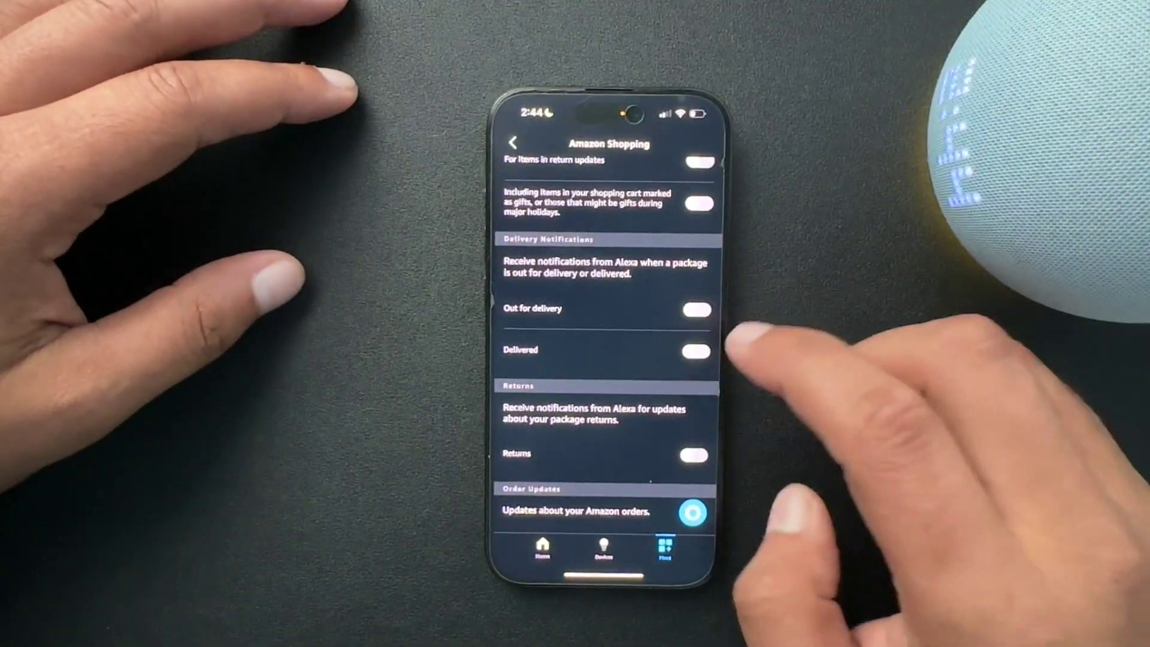